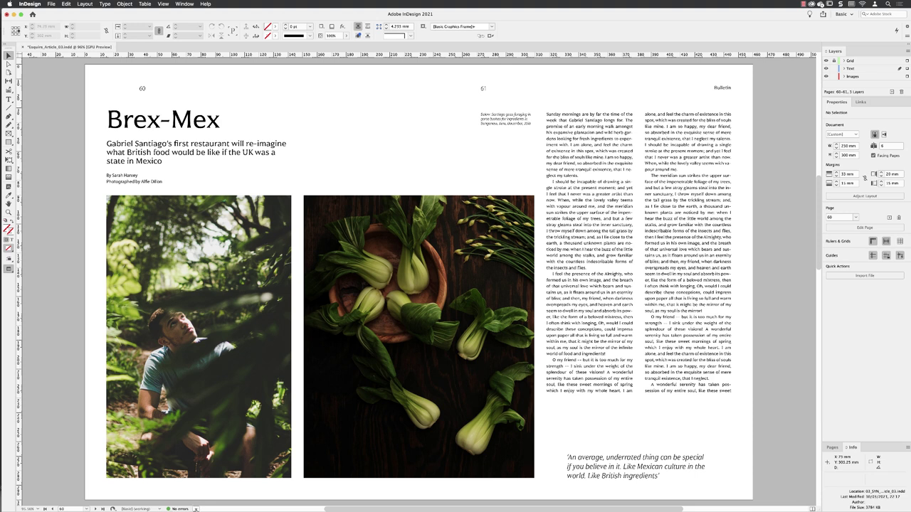
# Open the Preflight panel from the status menu, keeping the [Basic] (working) profile active
pyautogui.click(196, 508)
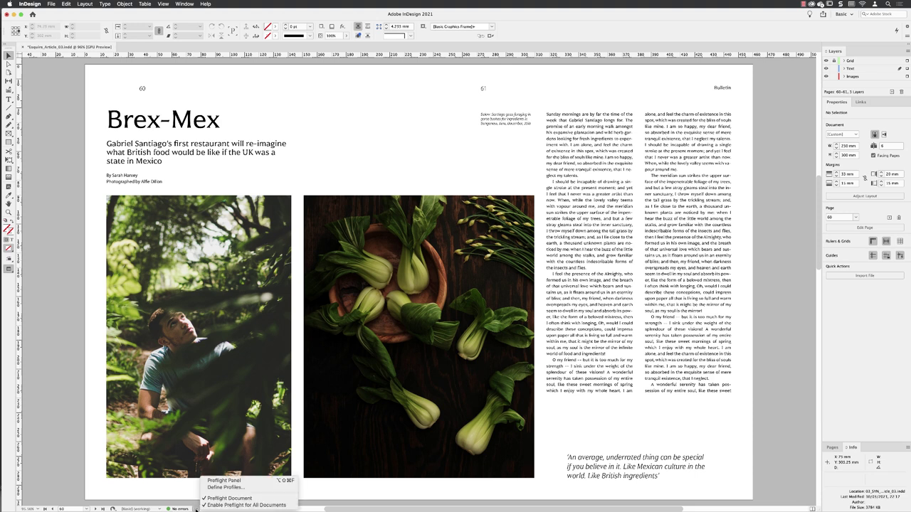
pyautogui.click(240, 481)
pyautogui.click(288, 119)
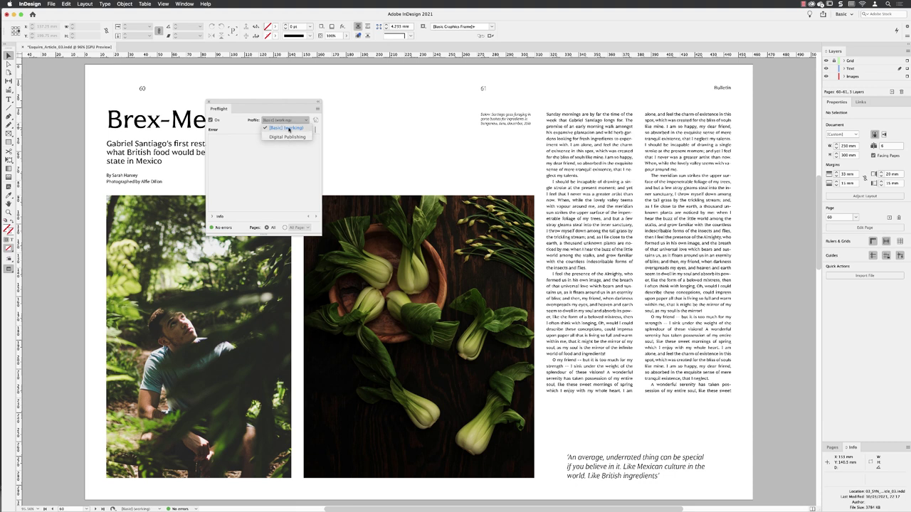
pyautogui.click(291, 128)
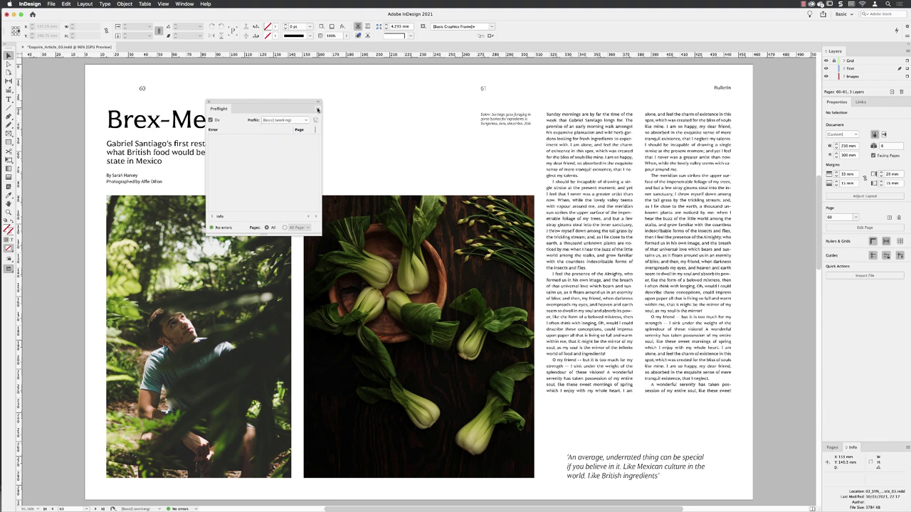
pyautogui.click(318, 109)
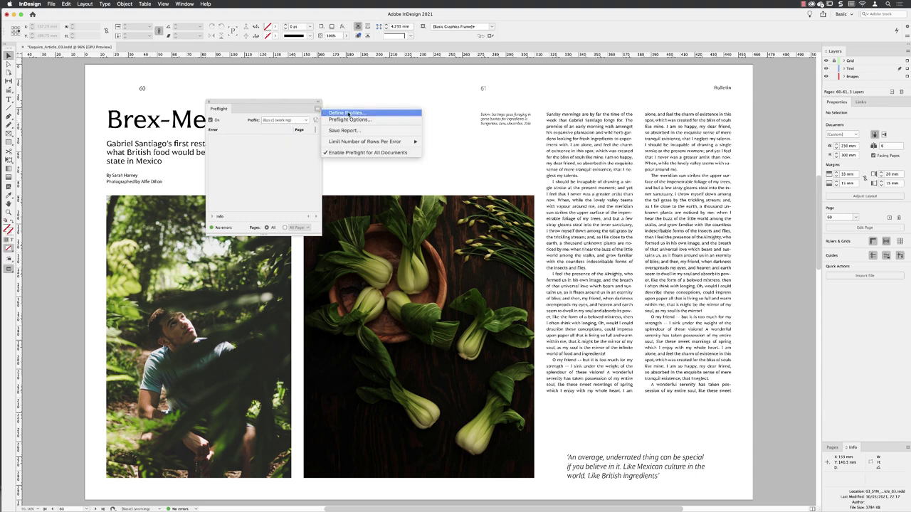
# Open Define Profiles and inspect the LINKS and TEXT check categories of [Basic]
pyautogui.click(348, 113)
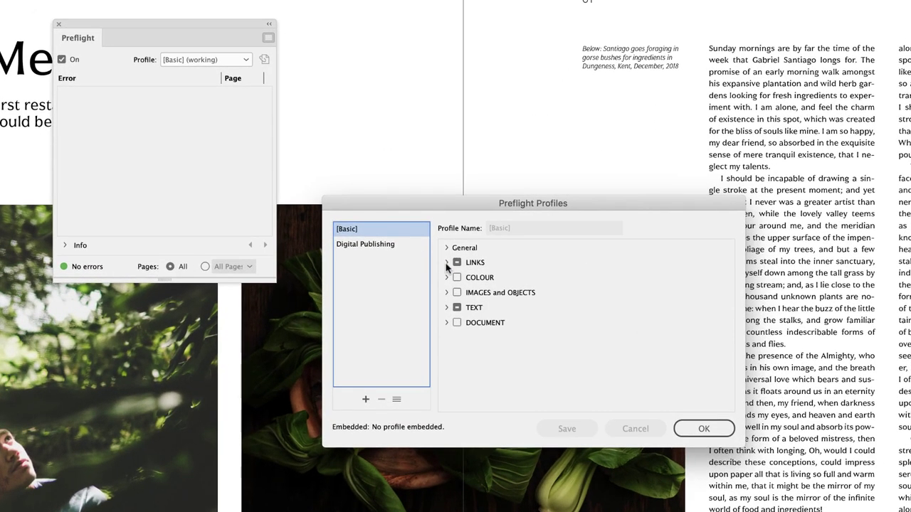
pyautogui.click(446, 263)
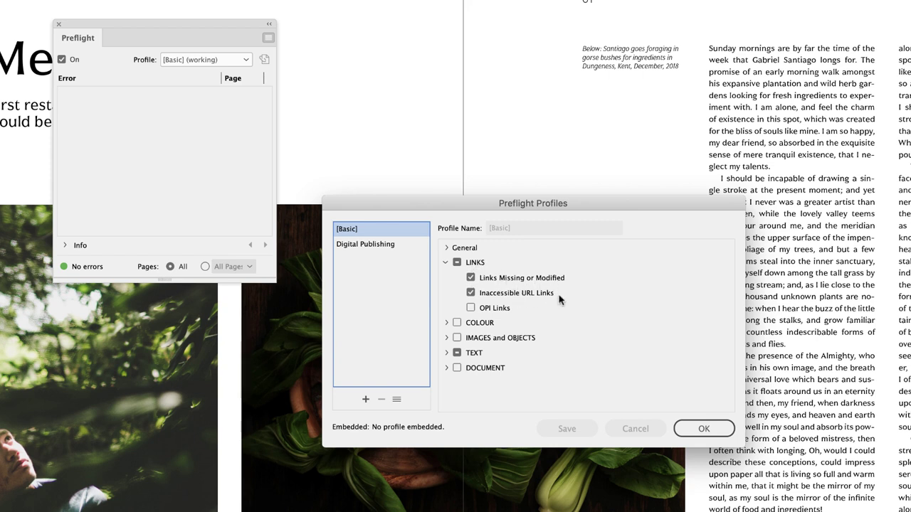
pyautogui.click(446, 263)
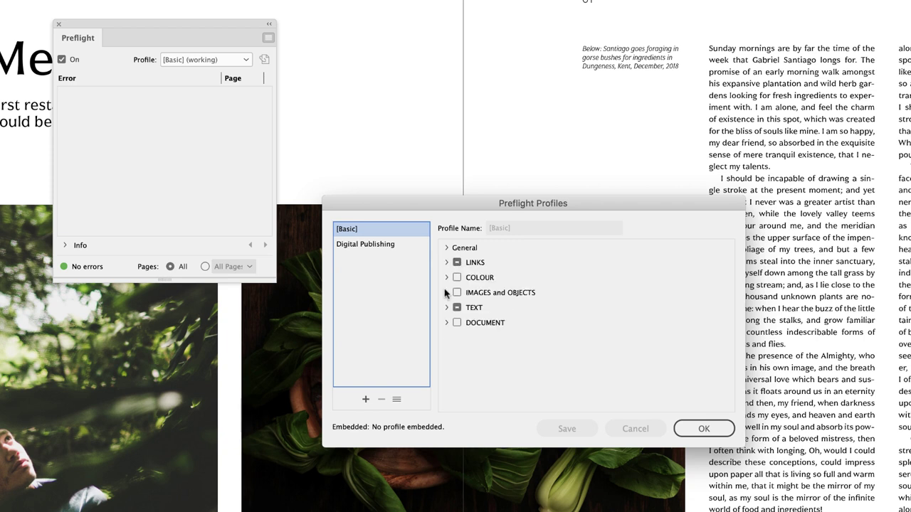
pyautogui.click(446, 308)
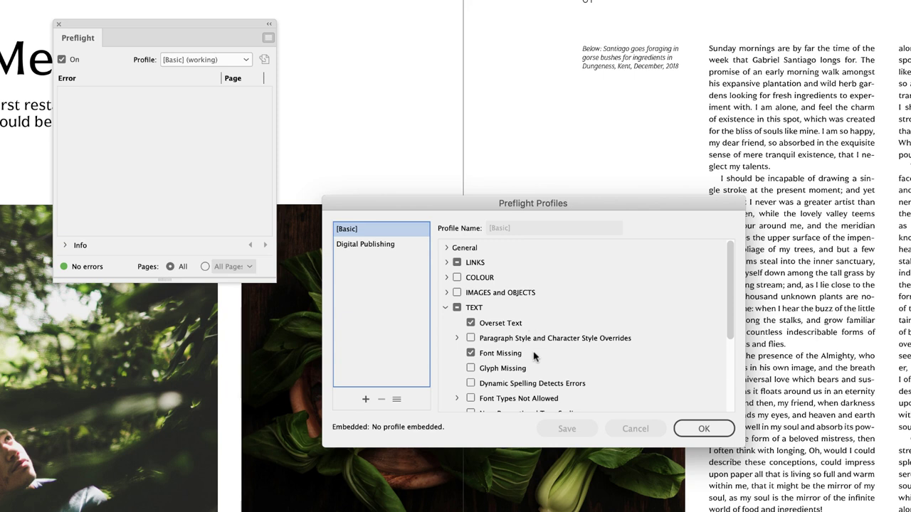
pyautogui.click(445, 308)
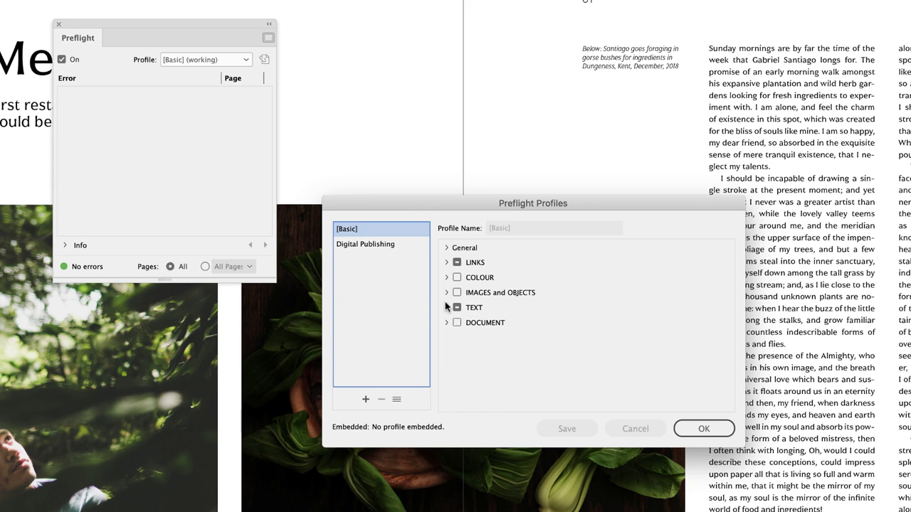
# Add a ProPRINT profile that flags [Registration] Applied and overprinting on white or [Paper] colour
pyautogui.click(365, 401)
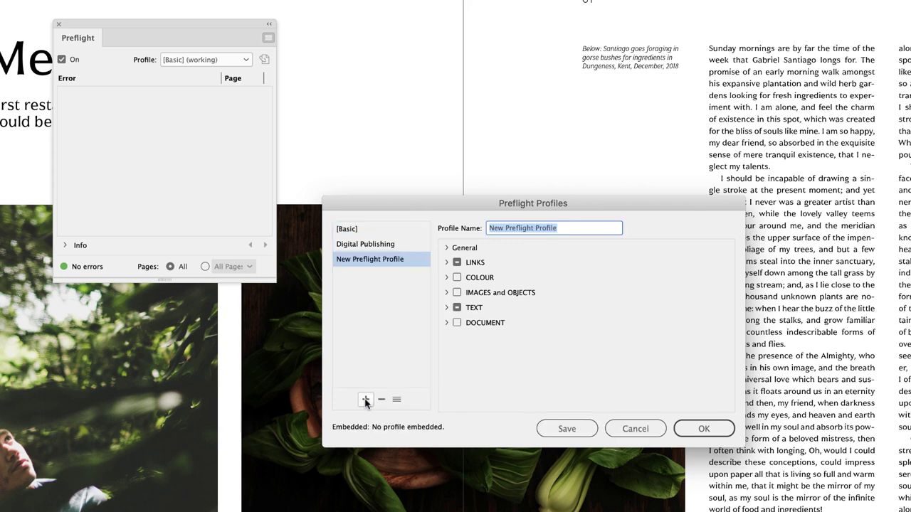
pyautogui.write('ProPRINT')
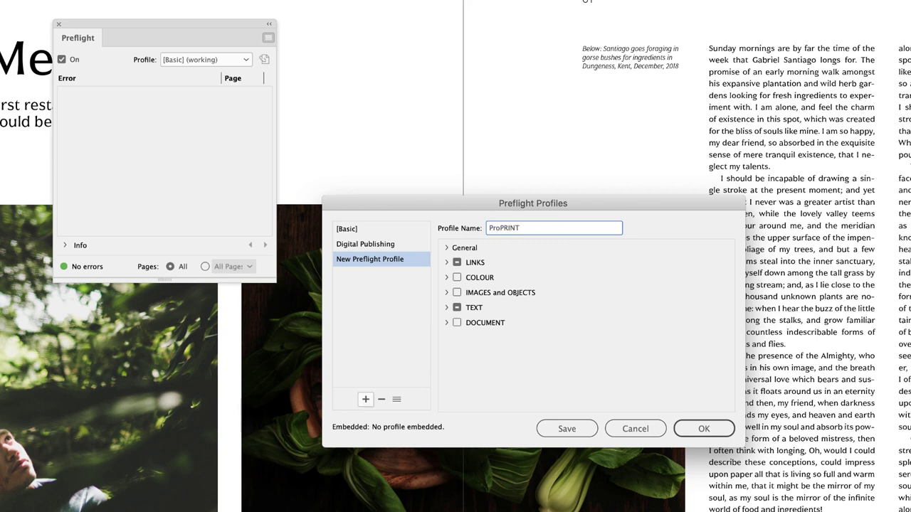
pyautogui.click(447, 278)
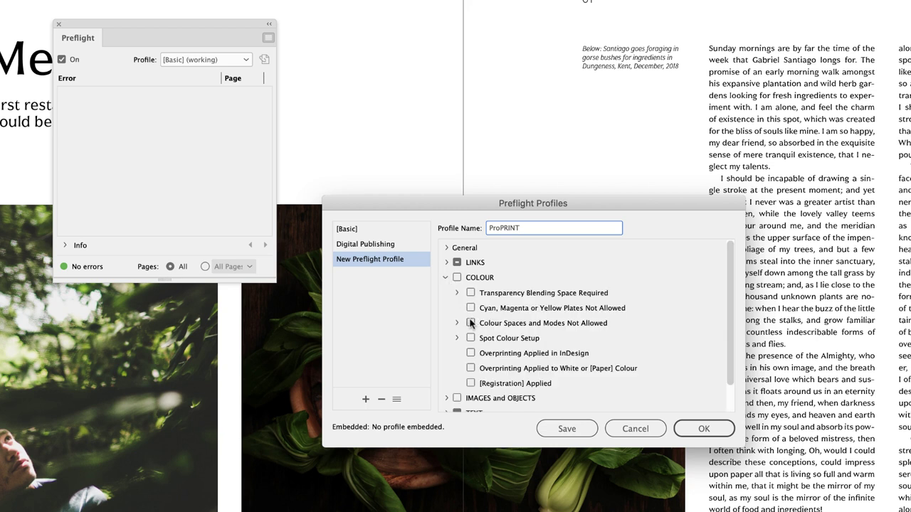
pyautogui.click(469, 385)
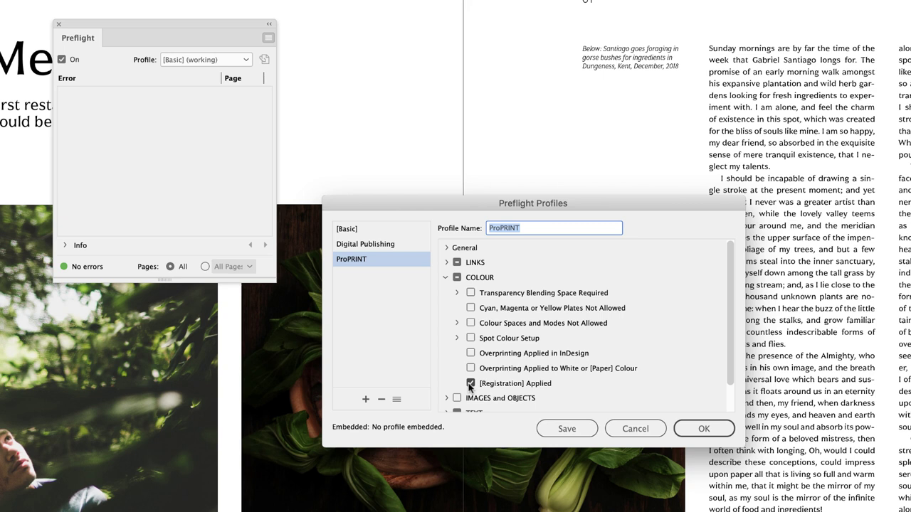
pyautogui.click(470, 368)
# Enable the Image Resolution check with 300 ppi minimums for colour and greyscale images
pyautogui.click(445, 276)
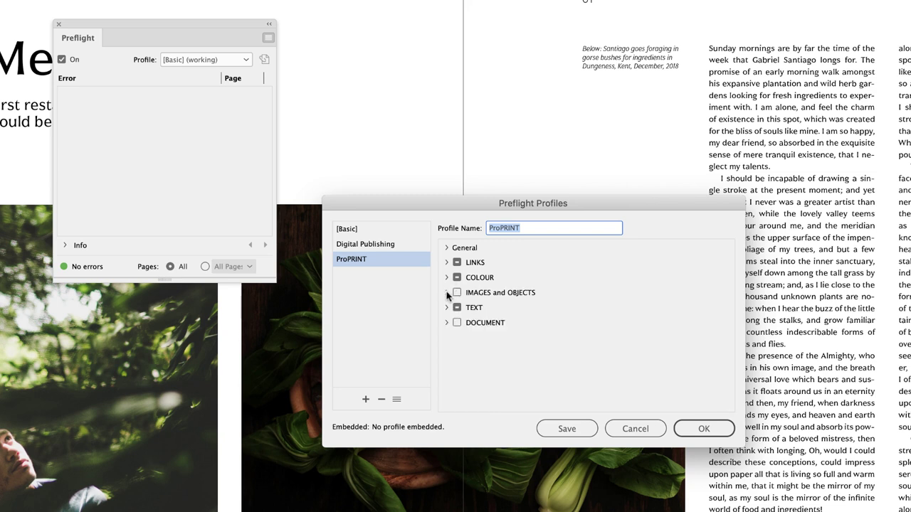
pyautogui.click(446, 294)
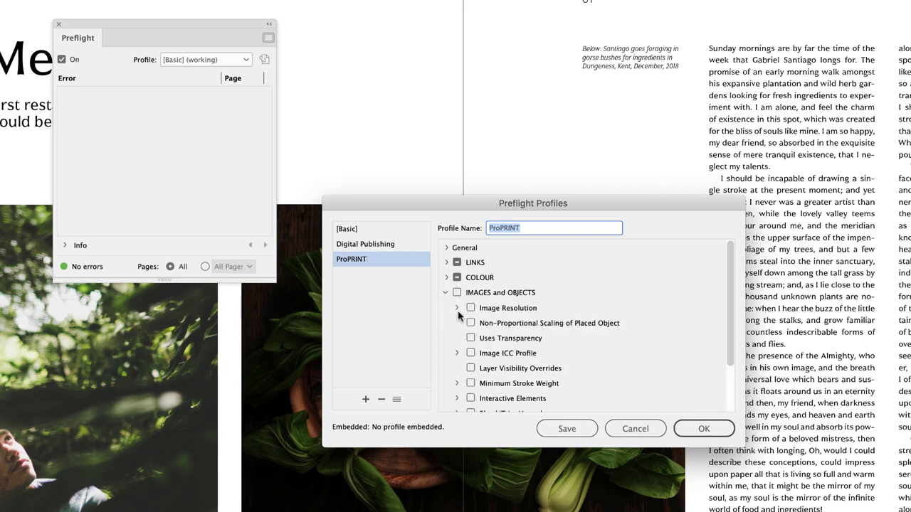
pyautogui.click(457, 308)
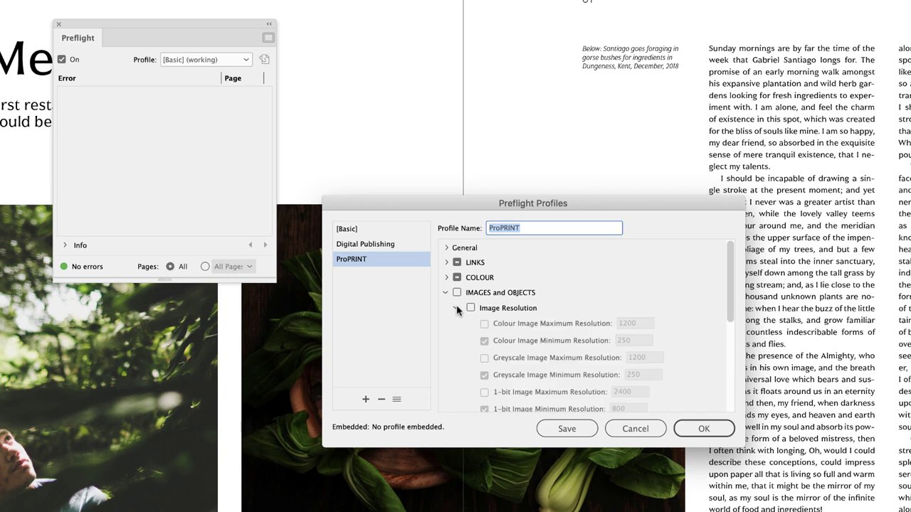
pyautogui.click(470, 308)
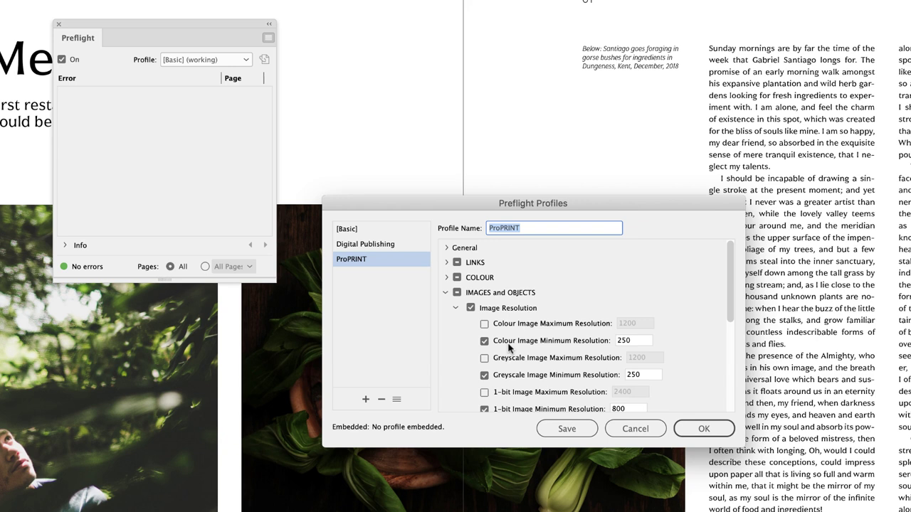
pyautogui.doubleClick(633, 341)
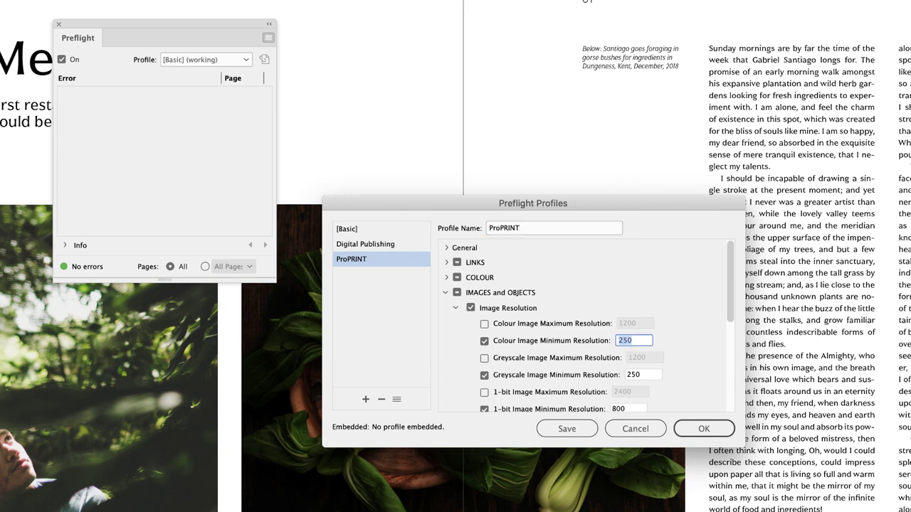
pyautogui.write('300')
pyautogui.doubleClick(645, 375)
pyautogui.write('300')
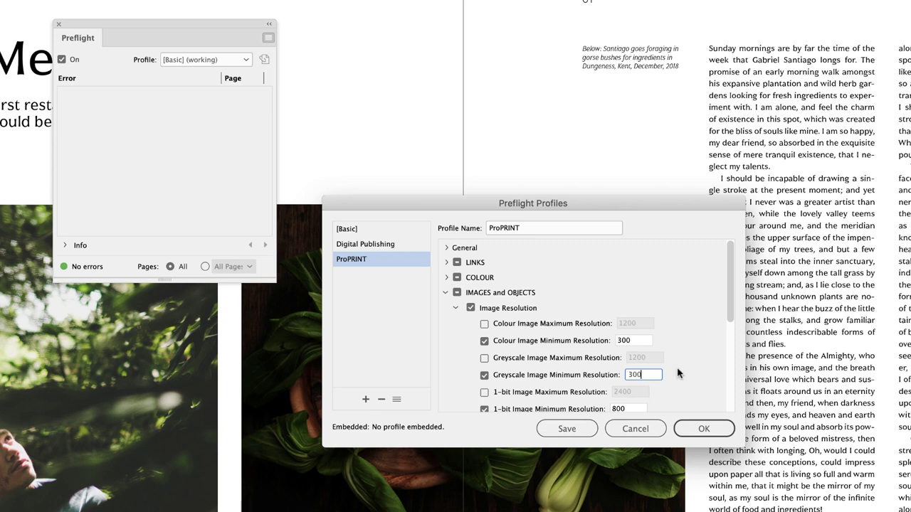
# Flag Non-Proportional Scaling of Placed Object in the ProPRINT profile
pyautogui.moveTo(731, 301); pyautogui.dragTo(726, 333)
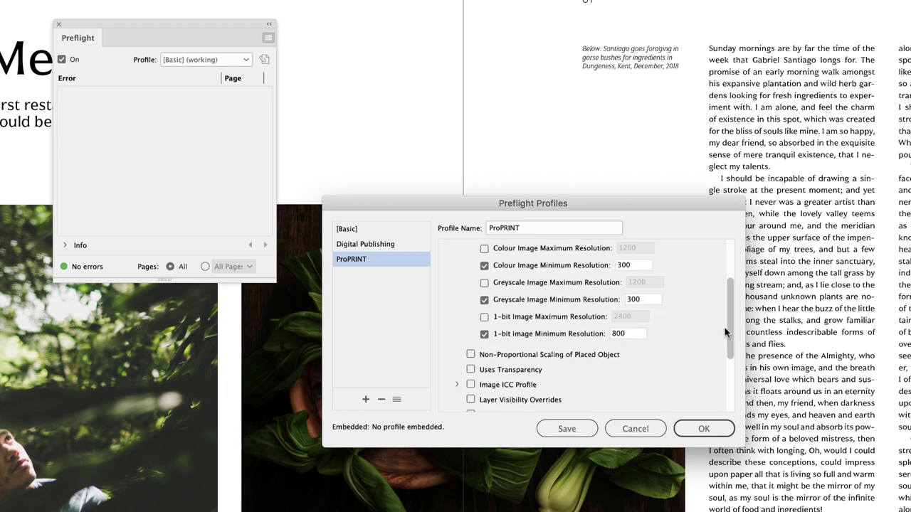
pyautogui.click(470, 355)
pyautogui.moveTo(732, 321); pyautogui.dragTo(729, 284)
pyautogui.scroll(-2, 456, 281)
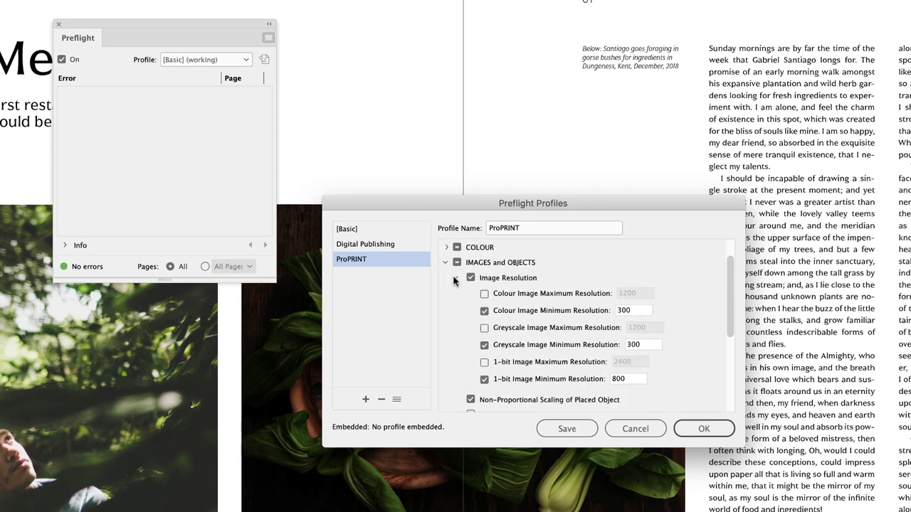
# Enable Minimum Stroke Weight and change it from 0.125 pt to 0.25 pt
pyautogui.click(454, 278)
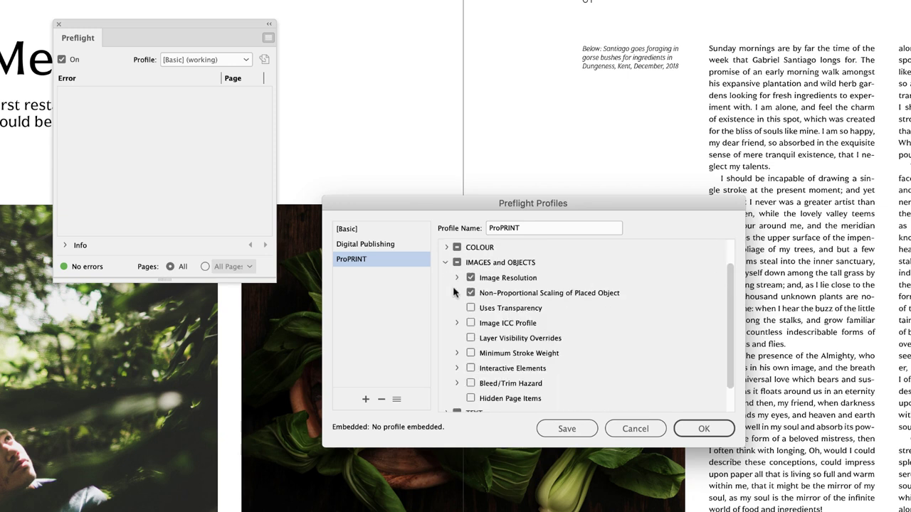
pyautogui.click(456, 354)
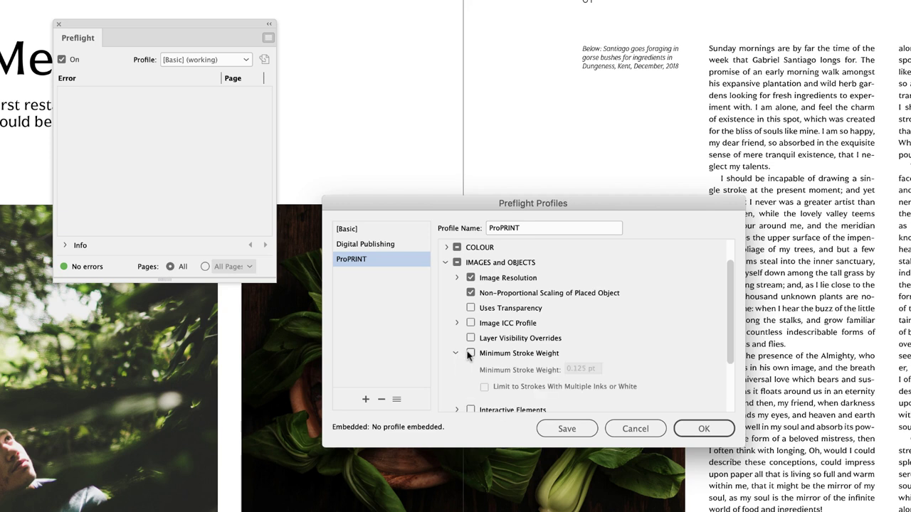
pyautogui.click(470, 353)
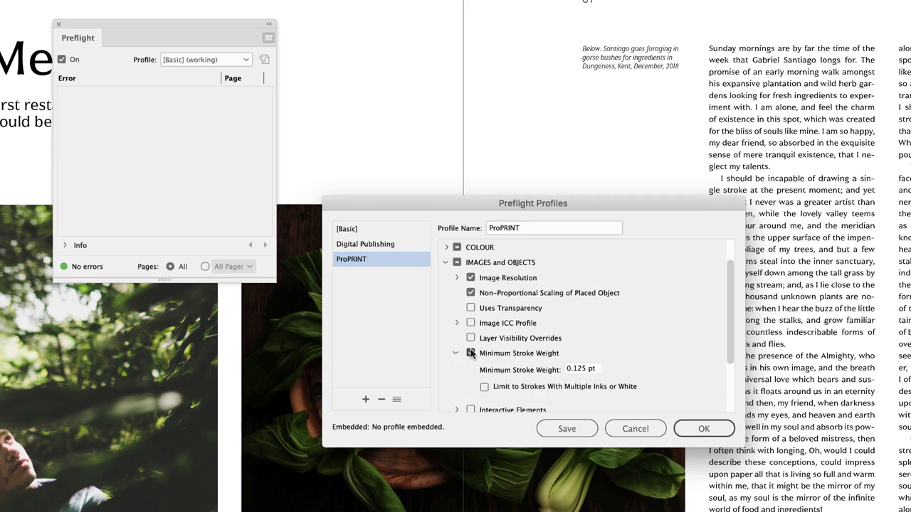
pyautogui.click(583, 368)
pyautogui.click(586, 366)
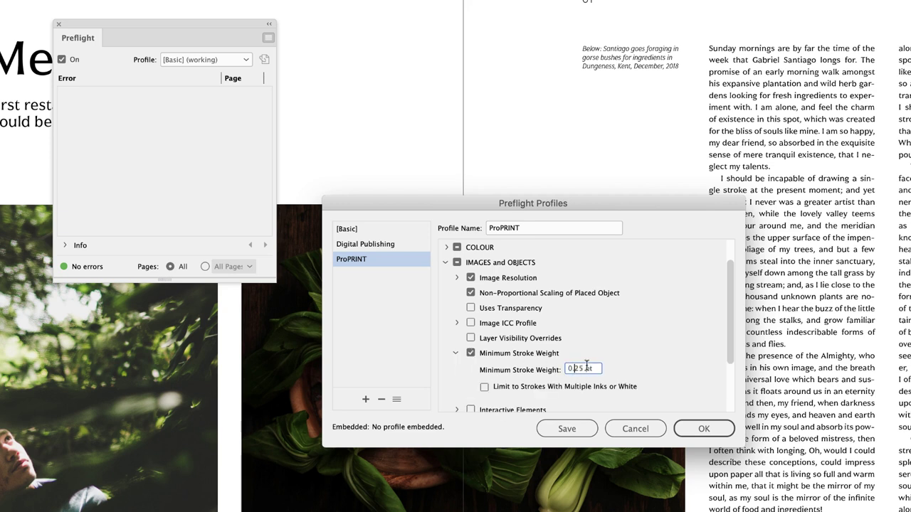
pyautogui.press('BackSpace')
# Save the ProPRINT profile and close the Preflight Profiles dialog
pyautogui.click(445, 263)
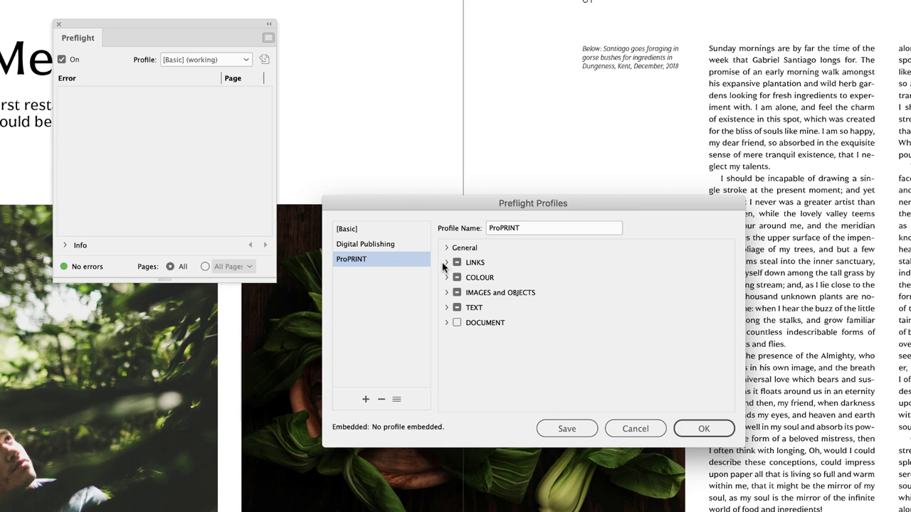
pyautogui.click(568, 429)
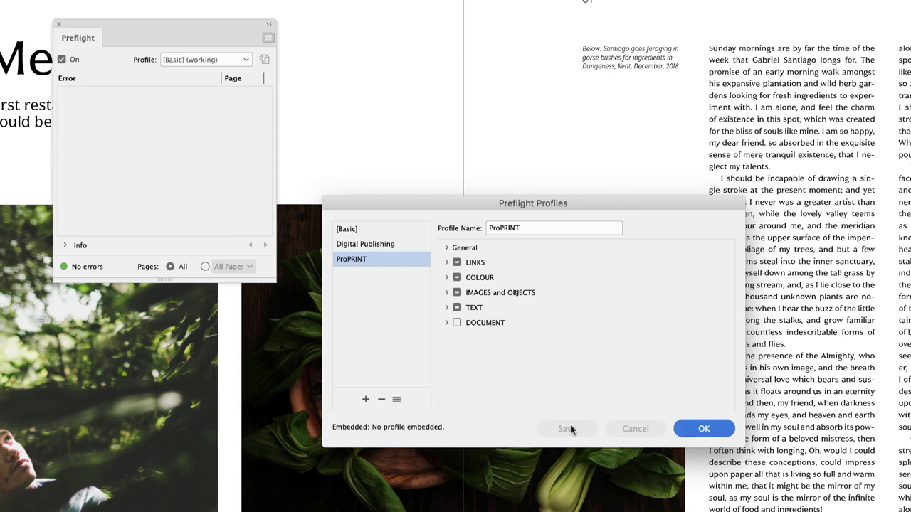
pyautogui.click(704, 429)
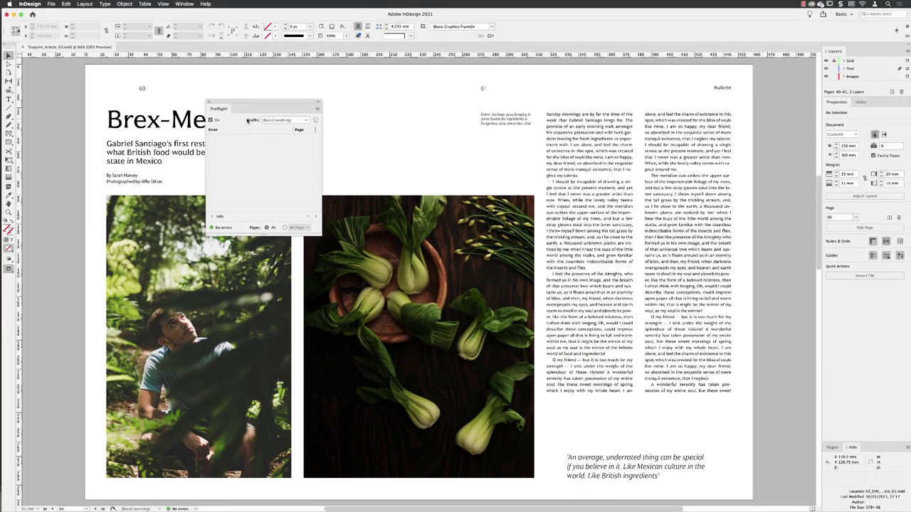
# Switch preflight to ProPRINT and select the Image resolution error for Esquire_B.jpg
pyautogui.click(296, 120)
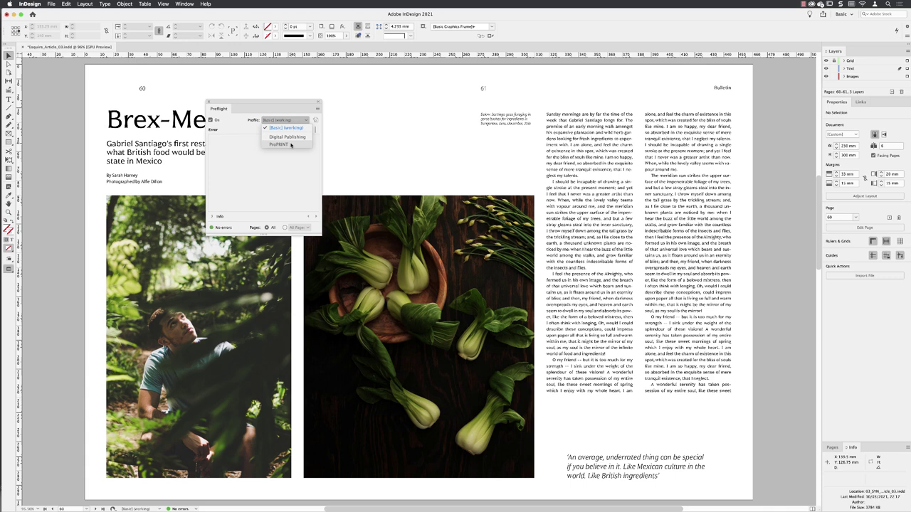
pyautogui.click(290, 145)
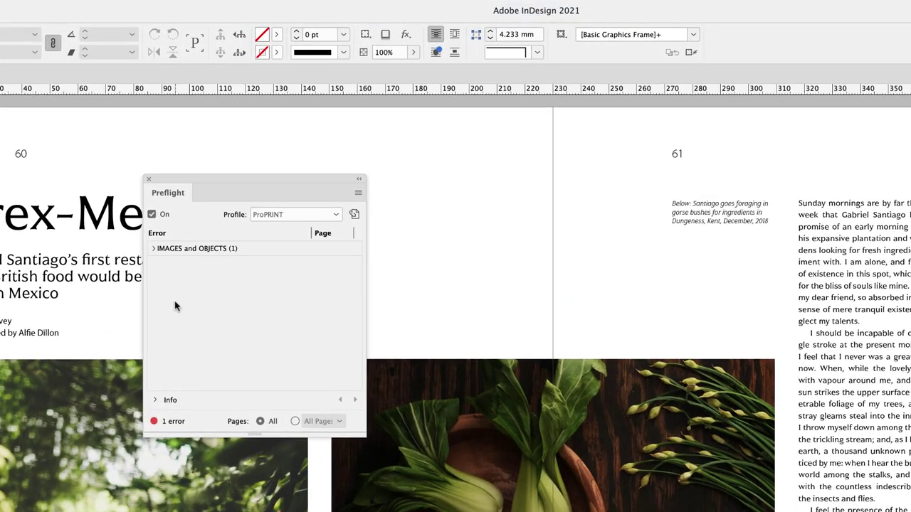
pyautogui.click(153, 249)
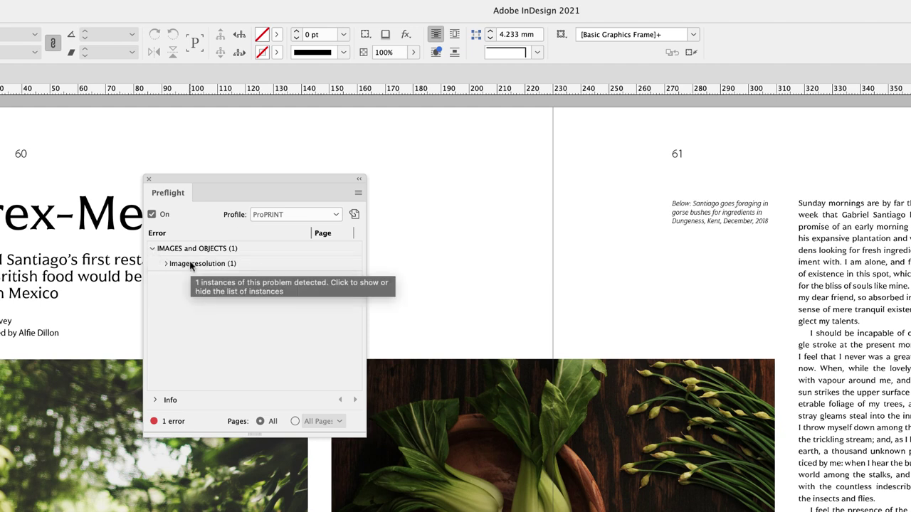
pyautogui.click(164, 264)
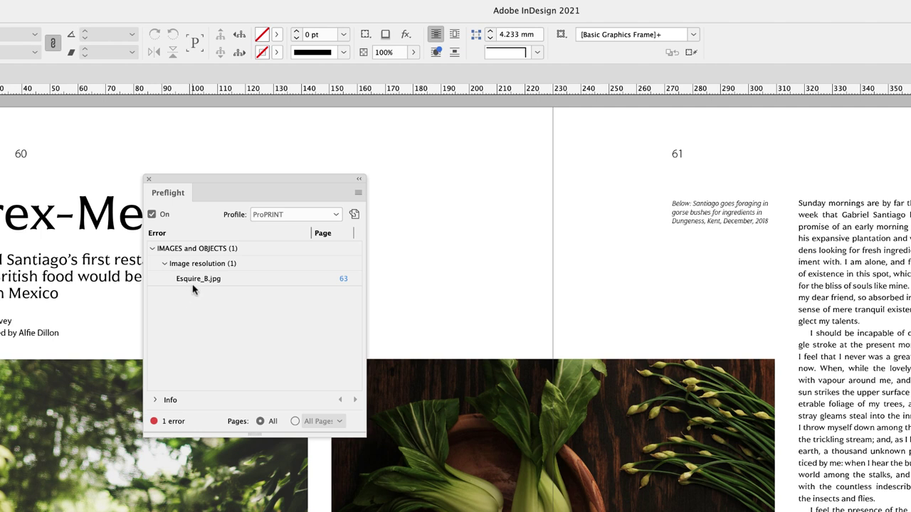
pyautogui.click(203, 281)
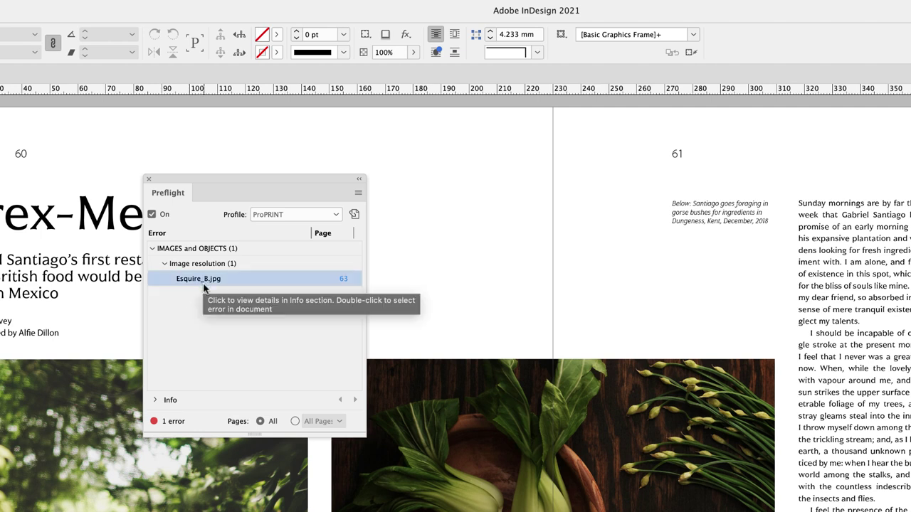
# Jump to Esquire_B.jpg on page 63 and show its 261 ppi versus 300 ppi details
pyautogui.click(343, 279)
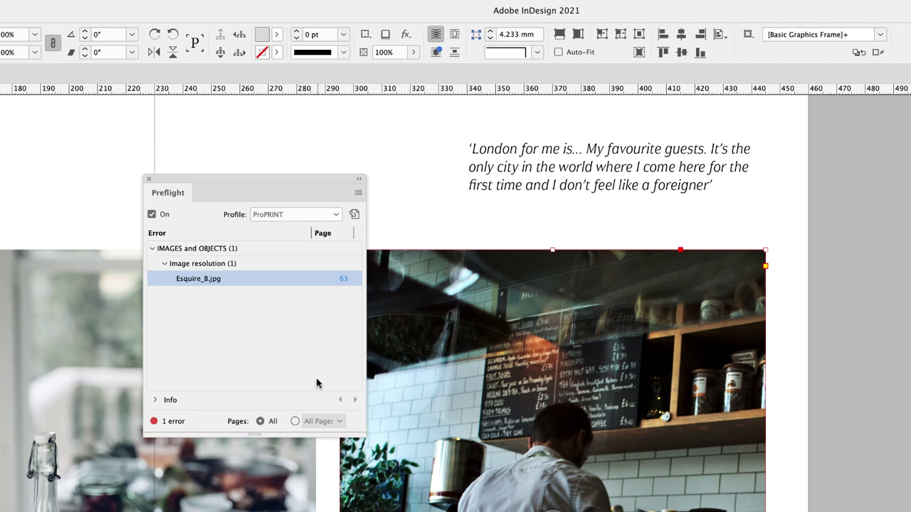
pyautogui.click(154, 400)
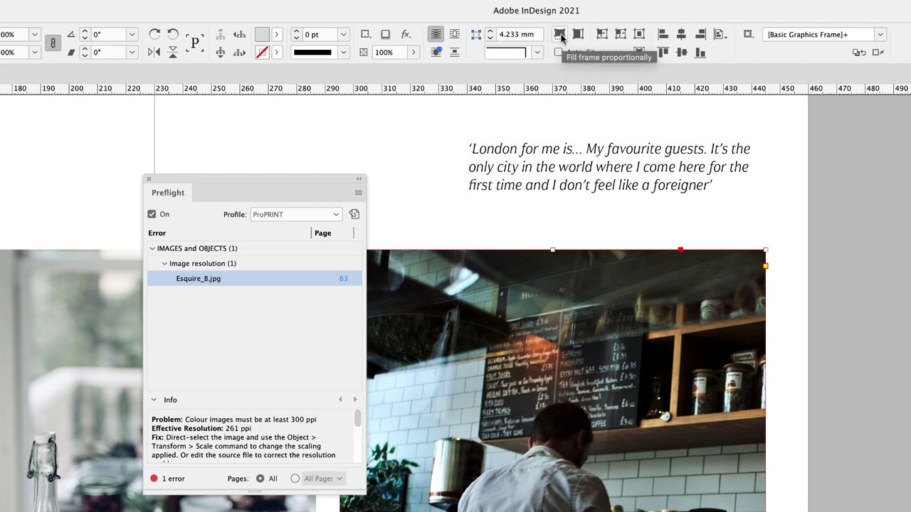
# Make the café photo fill its frame proportionally, reaching 262 ppi effective resolution
pyautogui.click(560, 35)
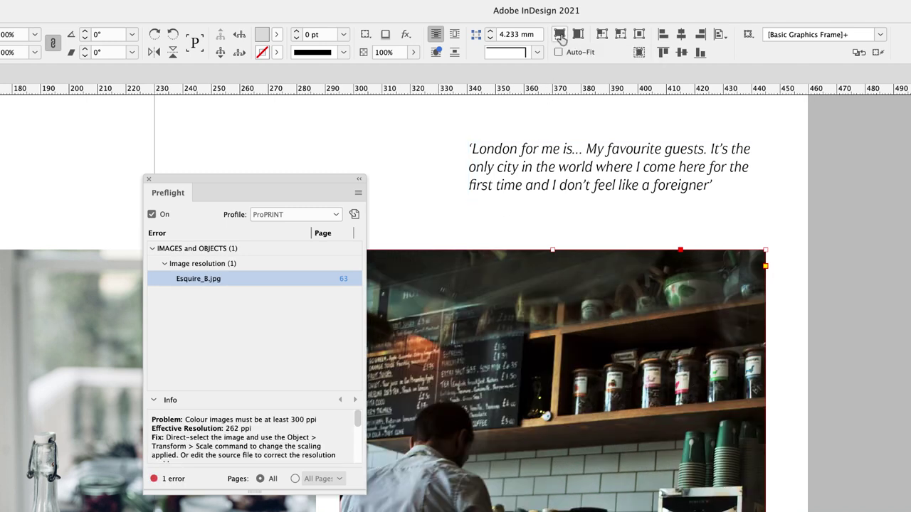